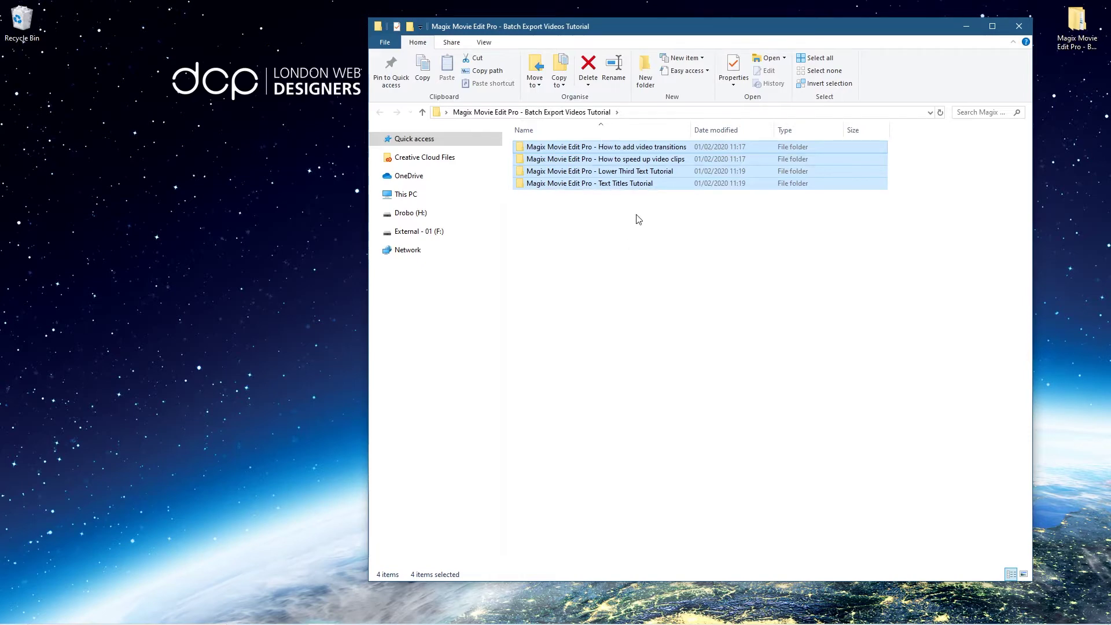
Deselect the four tutorial subfolders and close the Batch Export Videos Tutorial folder window.
left_click(746, 267)
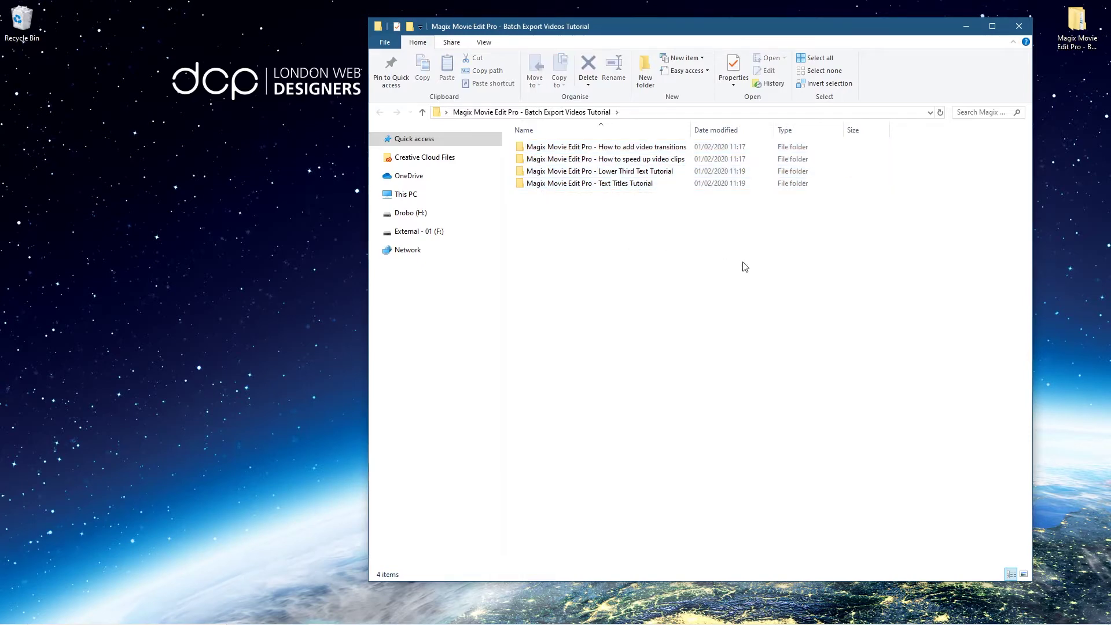
left_click(1029, 28)
Create a new empty 2020-02-01 project with NTSC HDTV 1080i 16:9 movie settings.
left_click(969, 617)
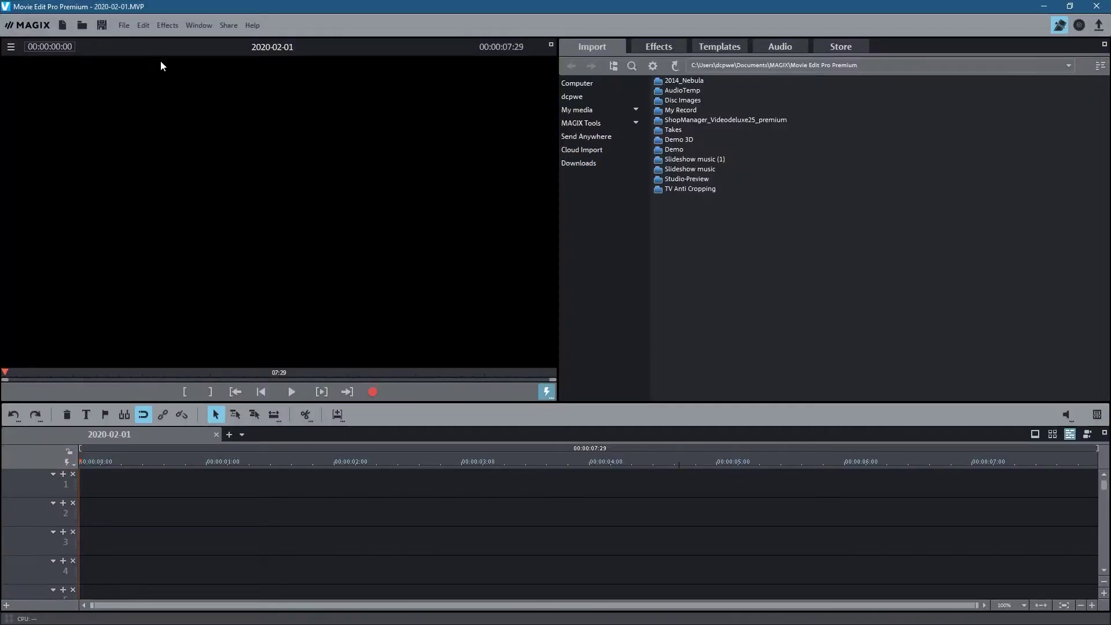
left_click(120, 28)
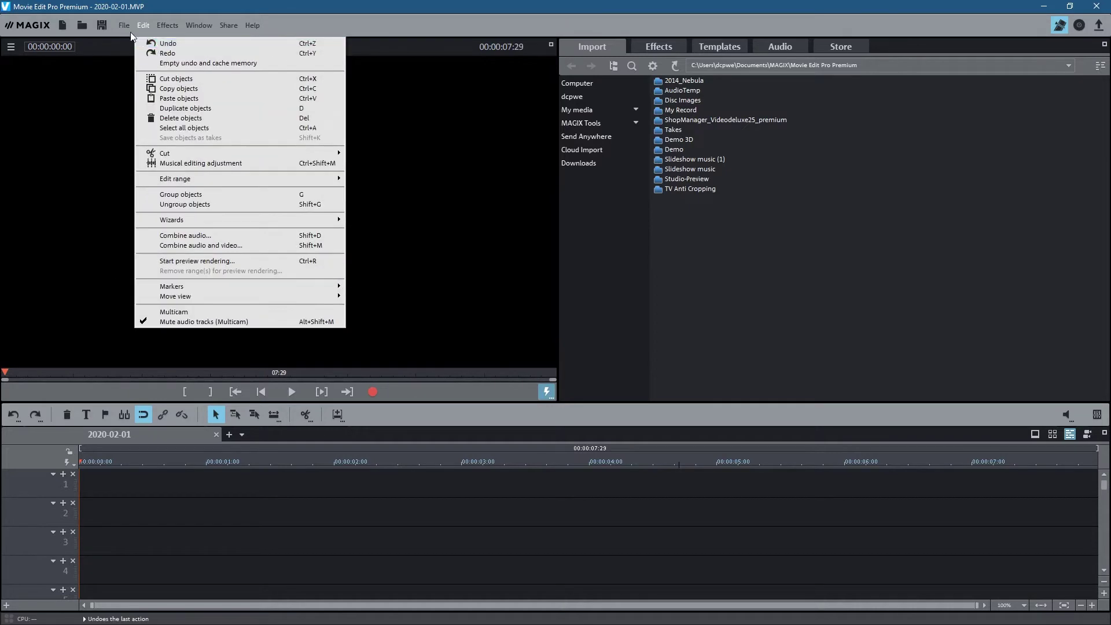
left_click(148, 44)
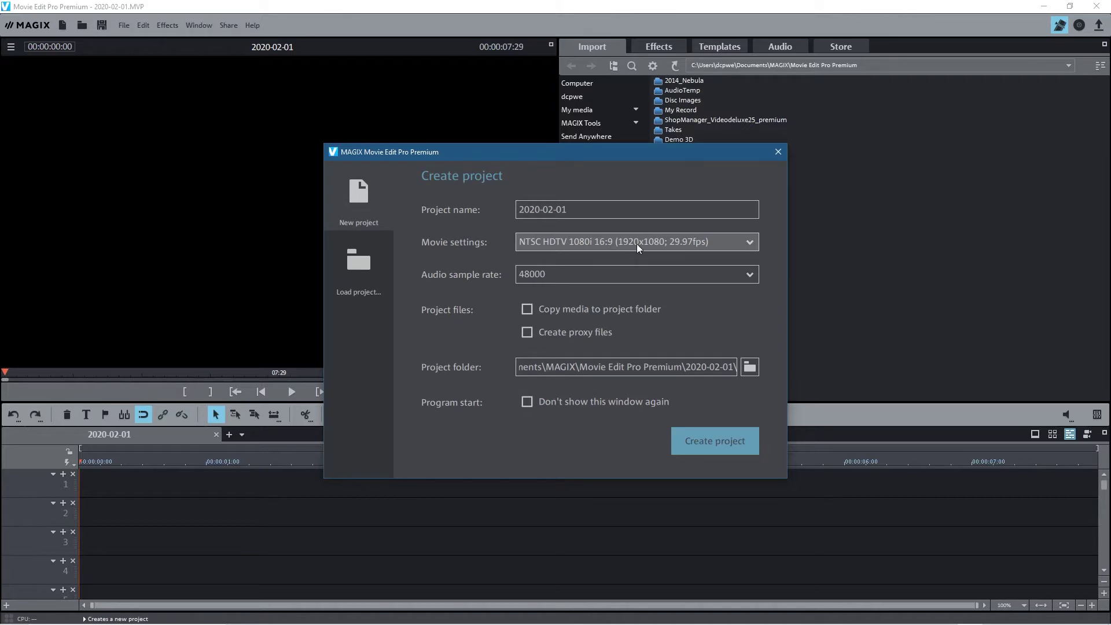
left_click(690, 241)
left_click(693, 469)
left_click(706, 442)
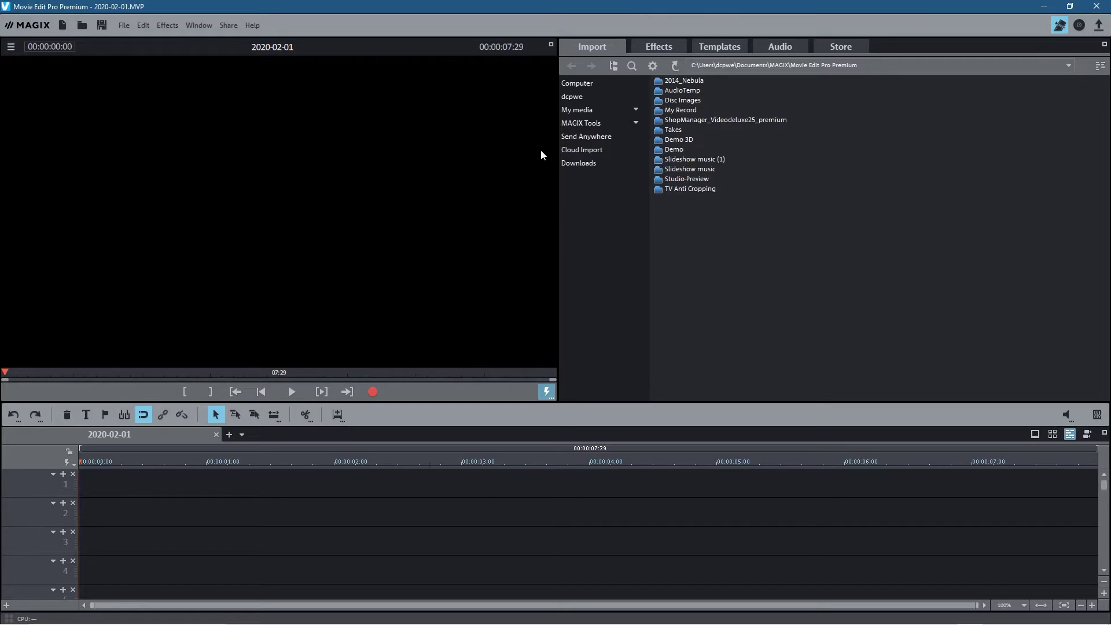
left_click(124, 25)
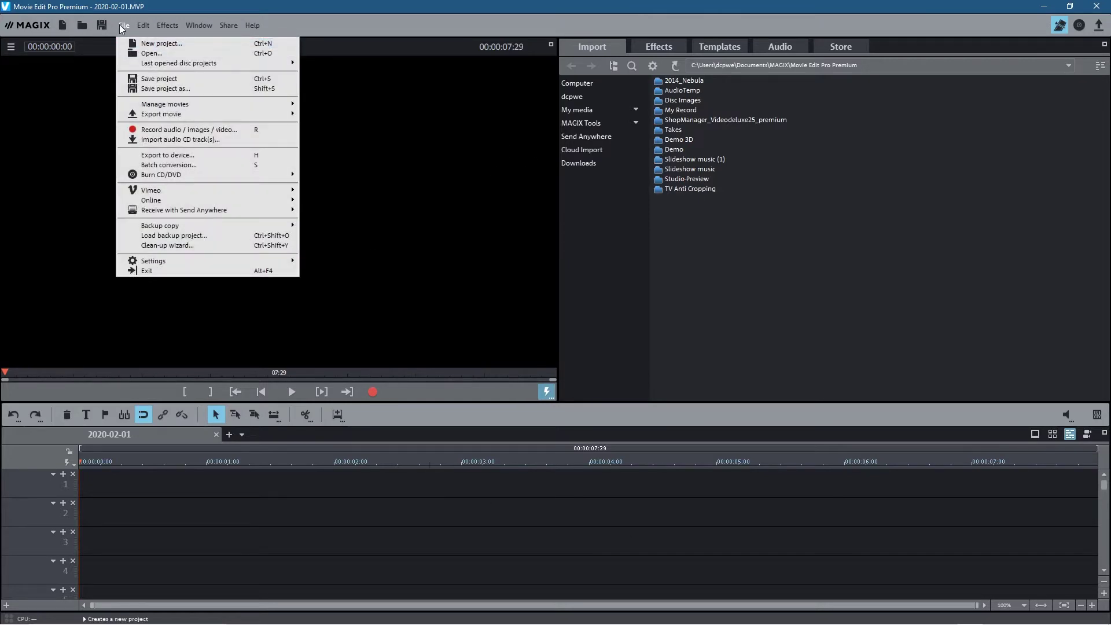
Batch-convert multiple movies, queuing 2020-01-30.MVP from the How to add video transitions folder.
left_click(157, 167)
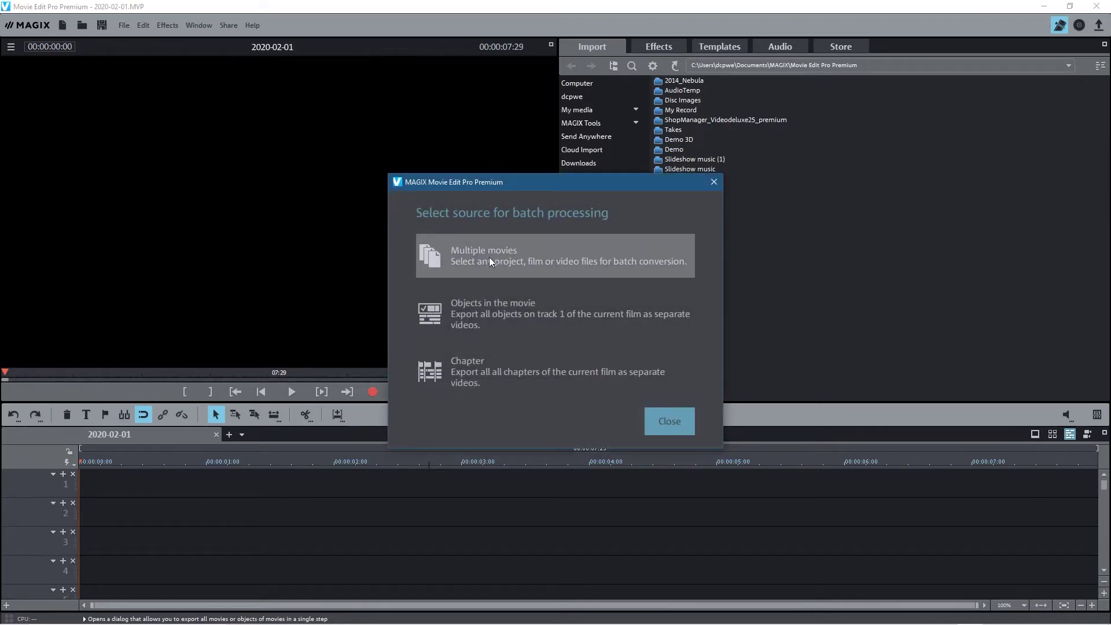
left_click(490, 257)
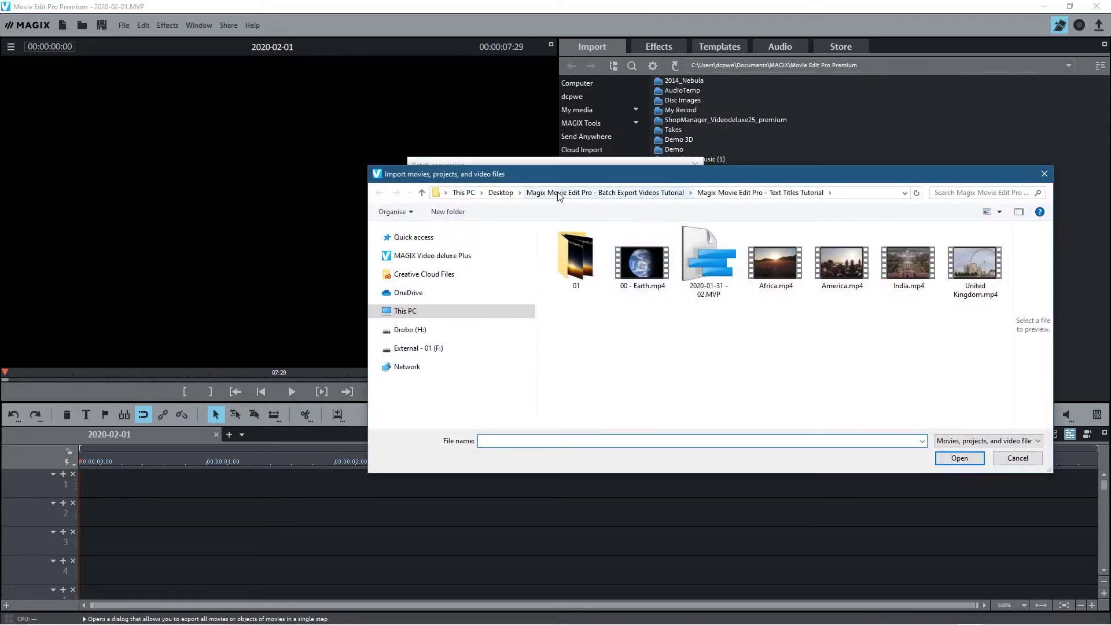
left_click(579, 194)
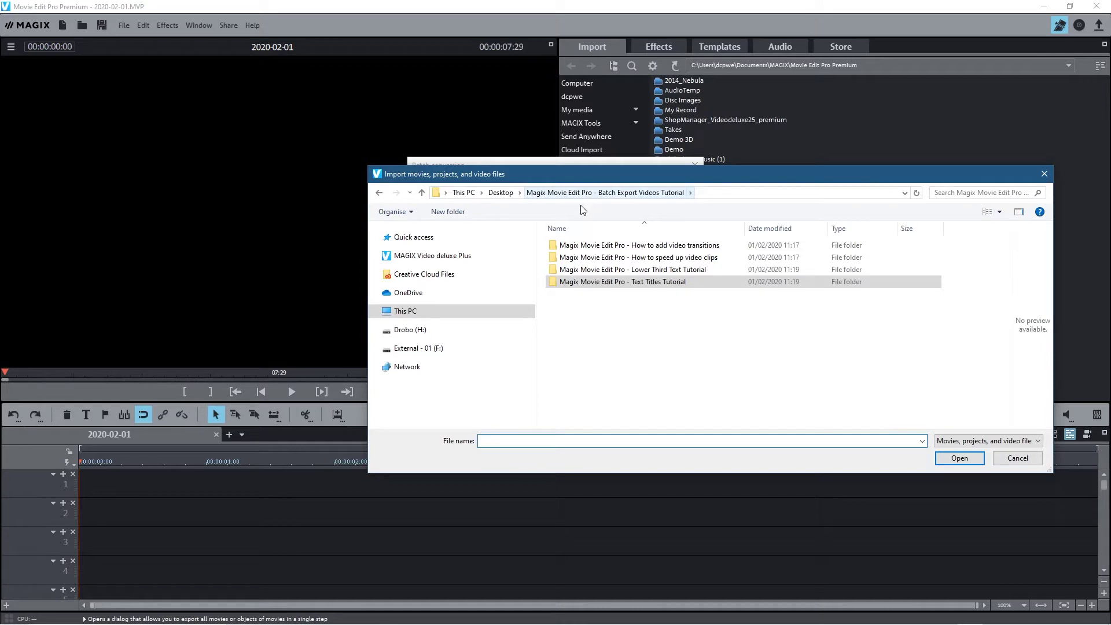
left_click(655, 250)
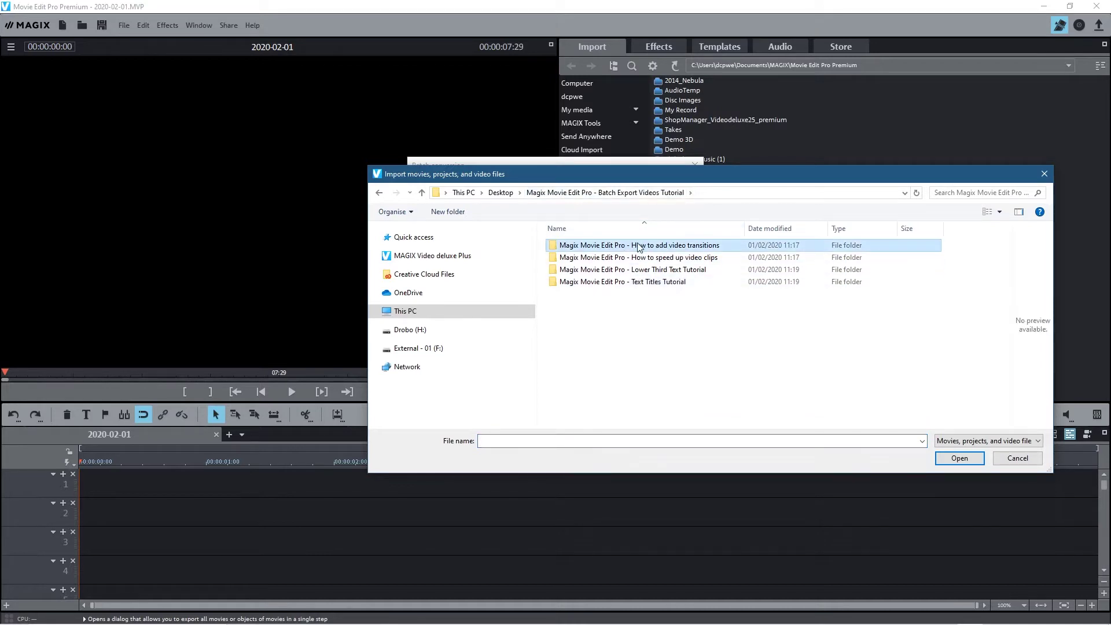
double_click(636, 246)
left_click(912, 262)
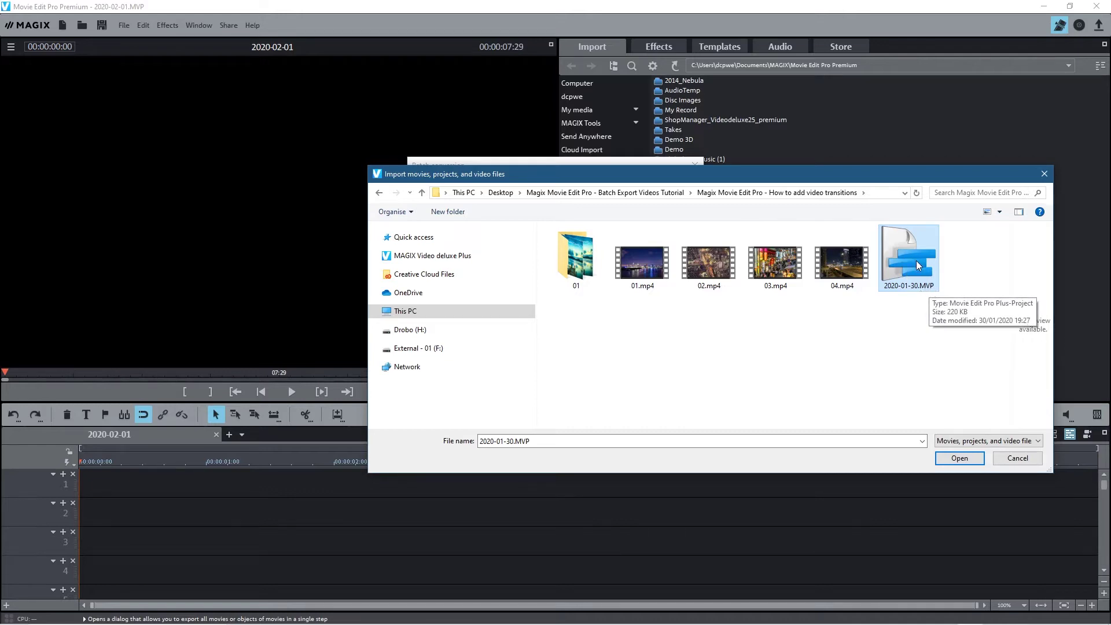
left_click(962, 458)
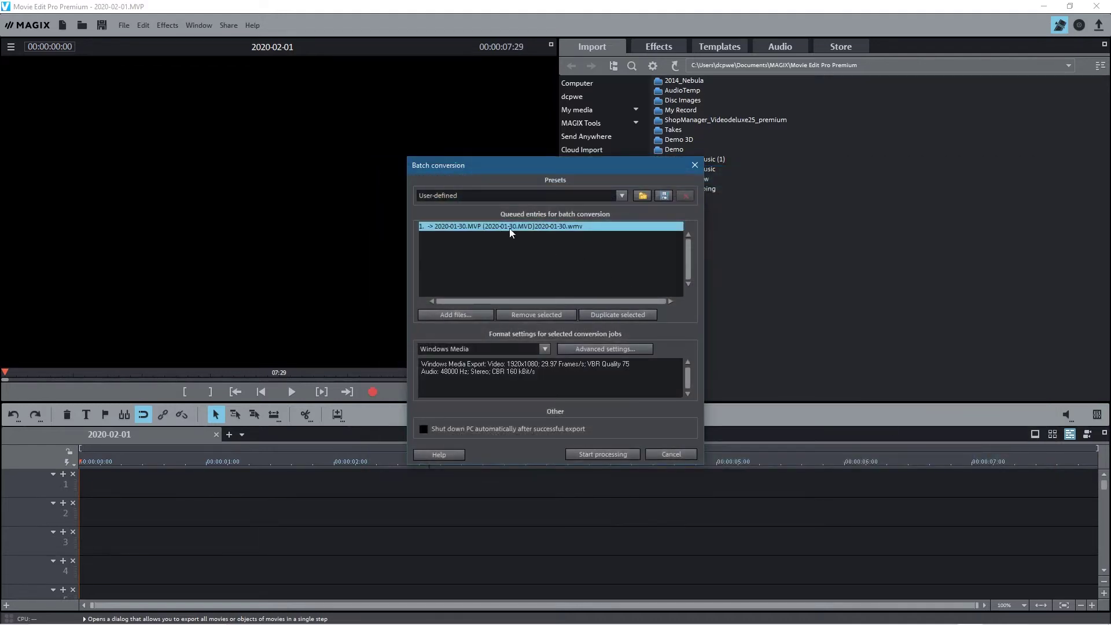
Add 2020-01-30.MVP from the How to speed up video clips folder to the queue.
left_click(460, 314)
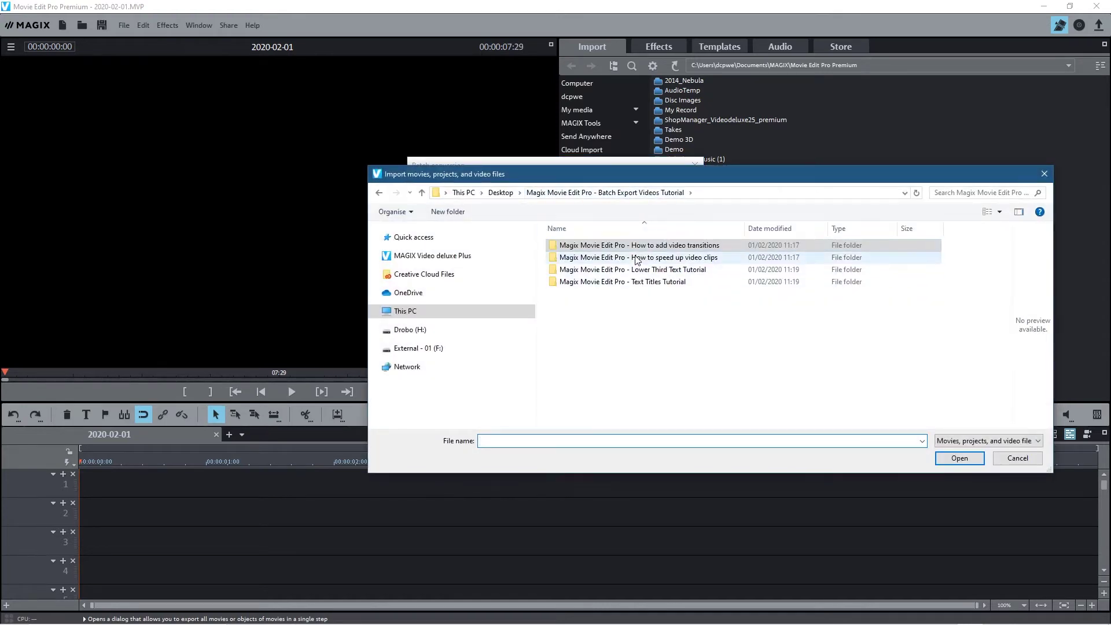
double_click(637, 258)
left_click(776, 258)
left_click(960, 458)
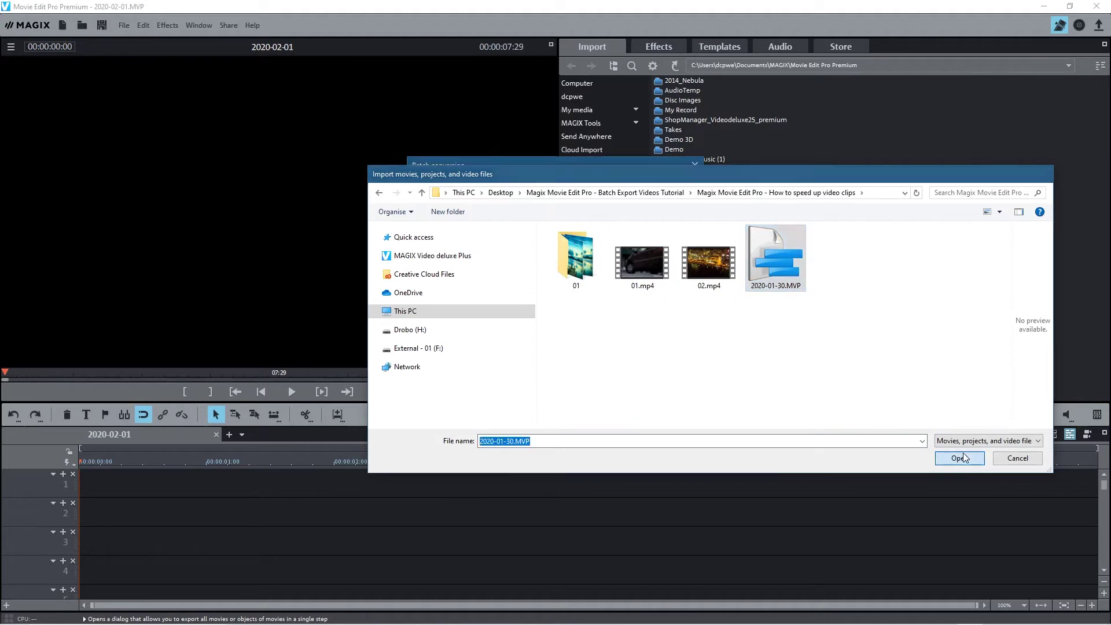
Add 2020-01-31 - 02.MVP from the Lower Third Text Tutorial folder to the queue.
left_click(524, 314)
left_click(637, 193)
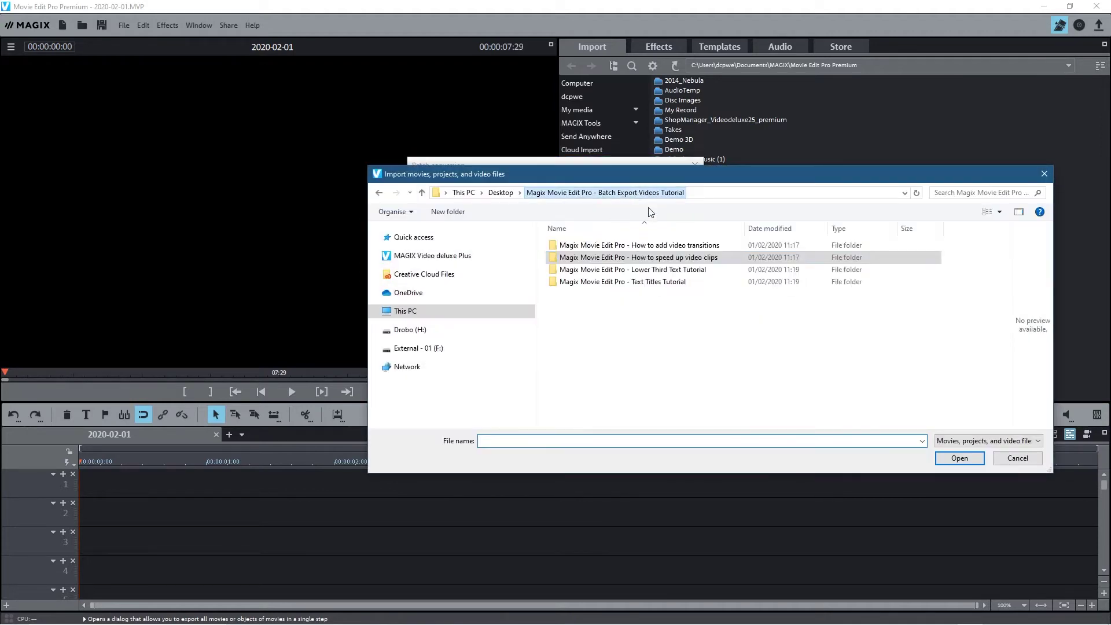
double_click(637, 273)
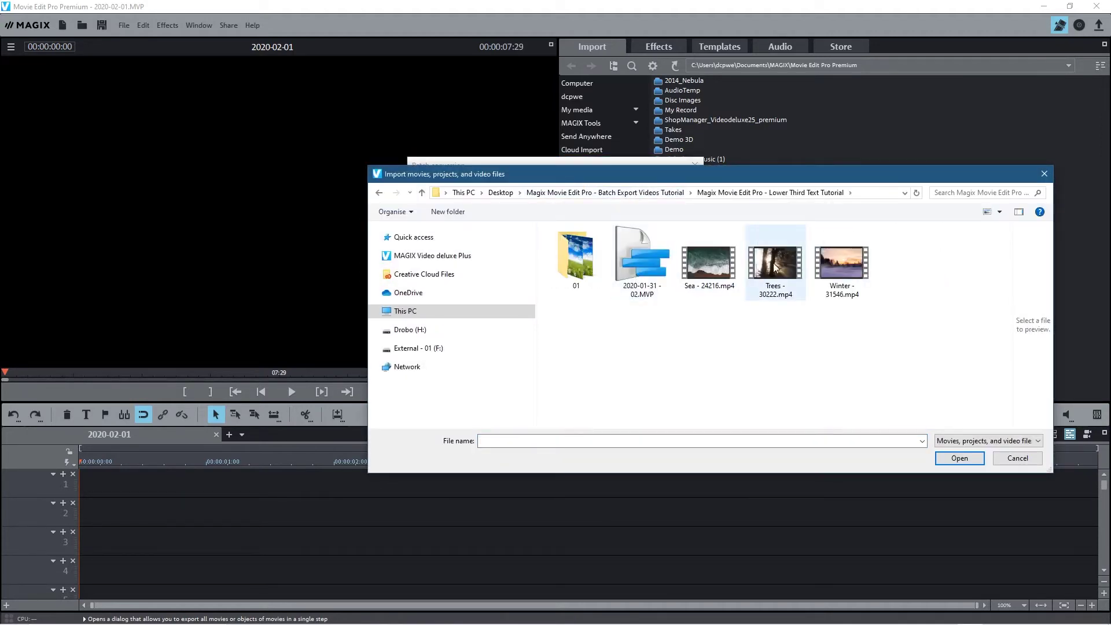
left_click(637, 266)
left_click(952, 458)
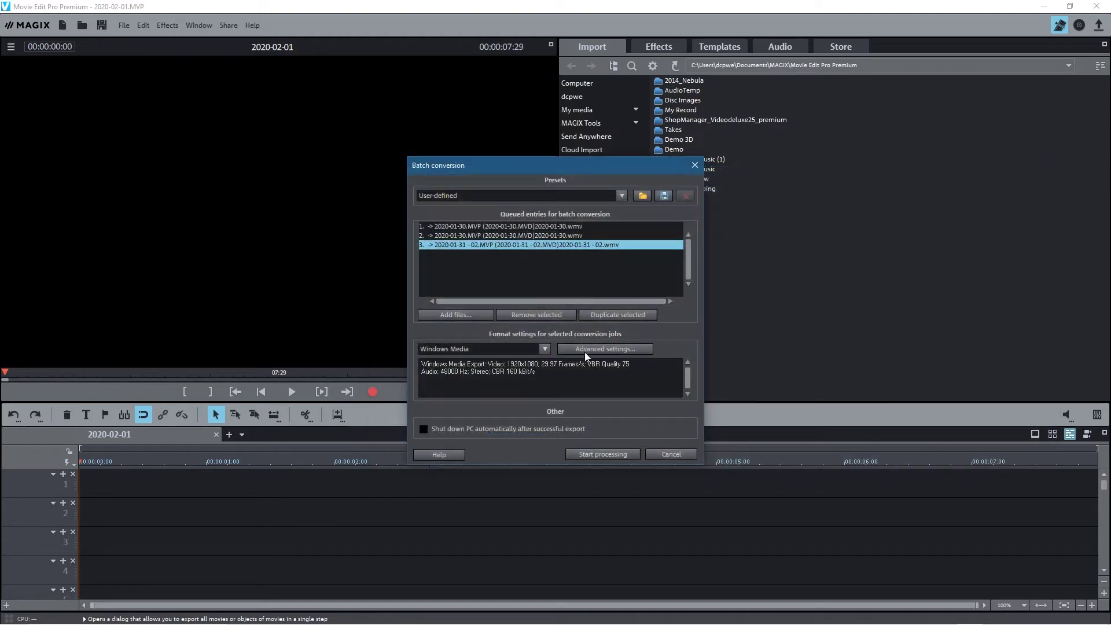
Add 2020-01-31 - 02.MVP from the Text Titles Tutorial folder to the queue.
left_click(464, 318)
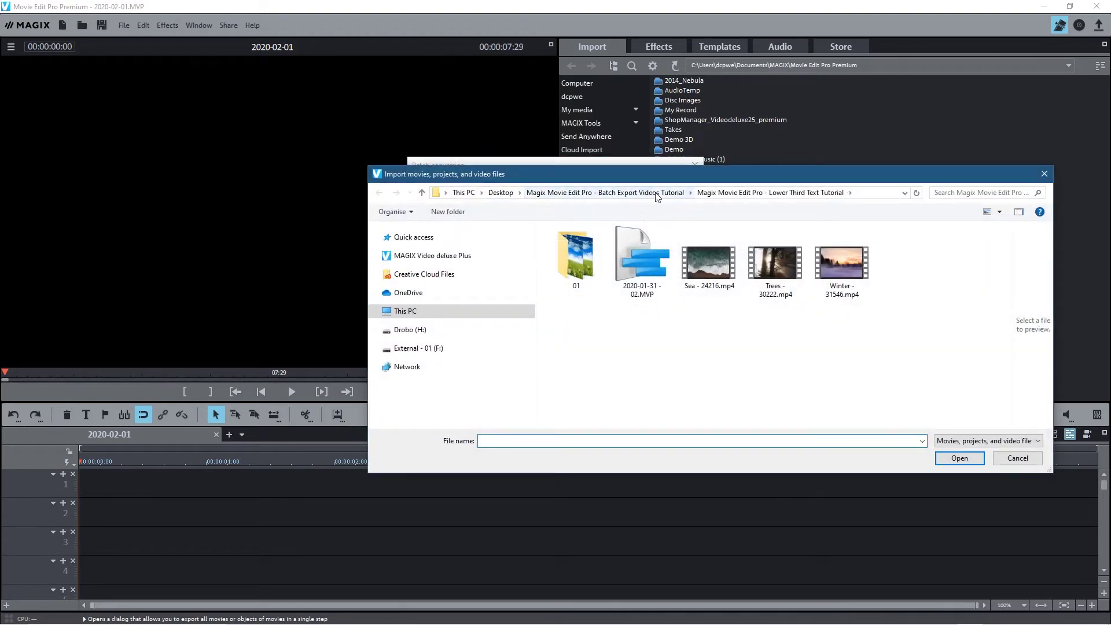
left_click(655, 193)
double_click(639, 288)
left_click(709, 264)
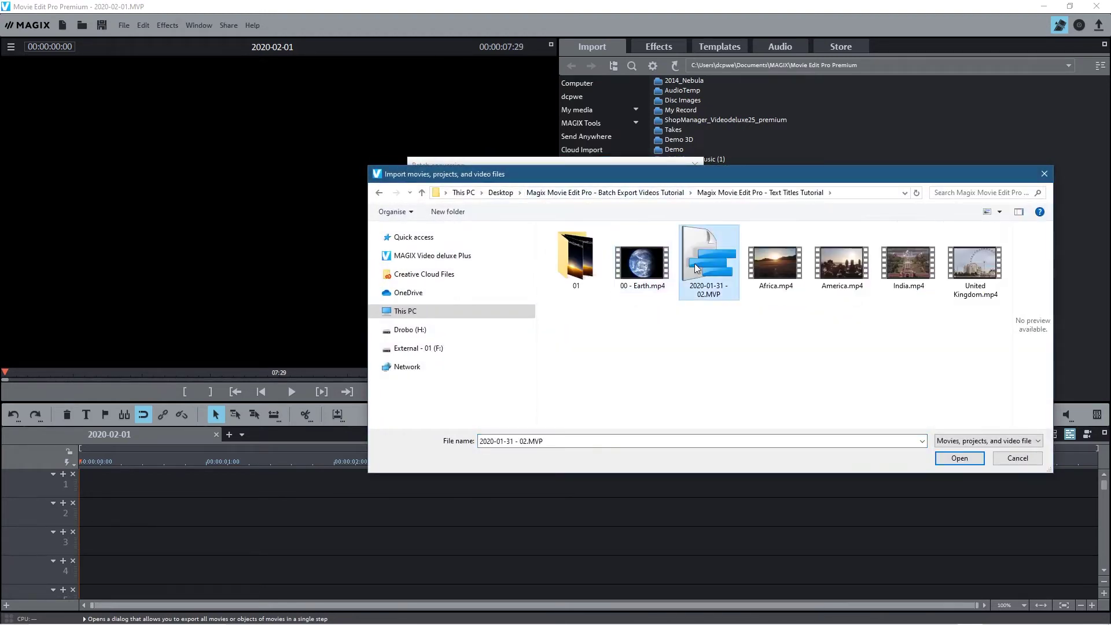
left_click(960, 458)
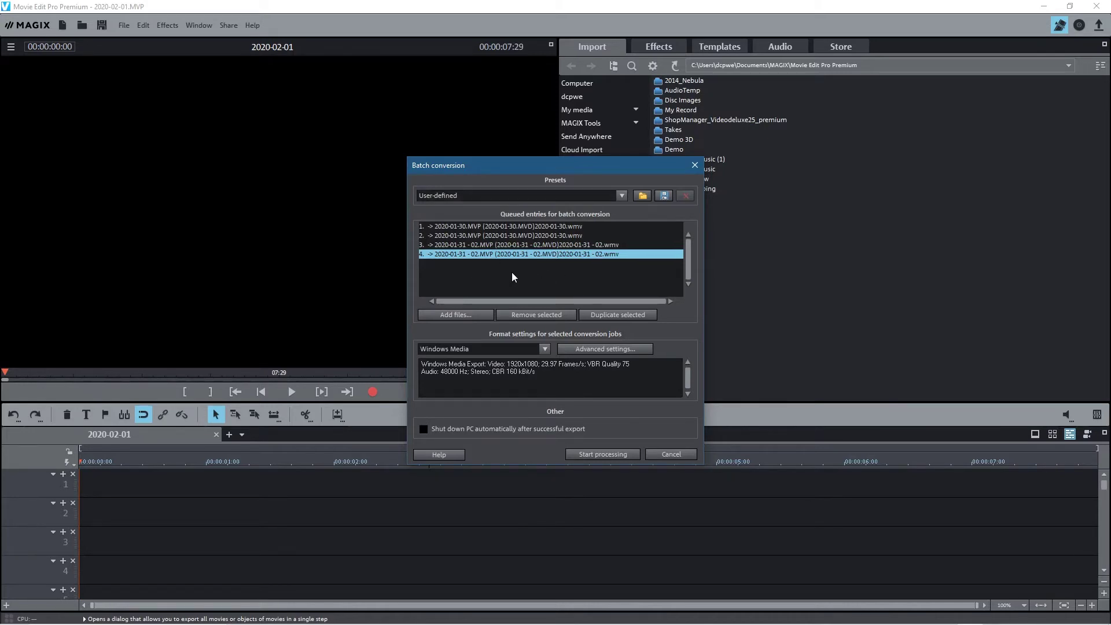
Select all four queued WMV jobs, entries 1 through 4, and show the output format choices.
left_click(485, 226, "shift")
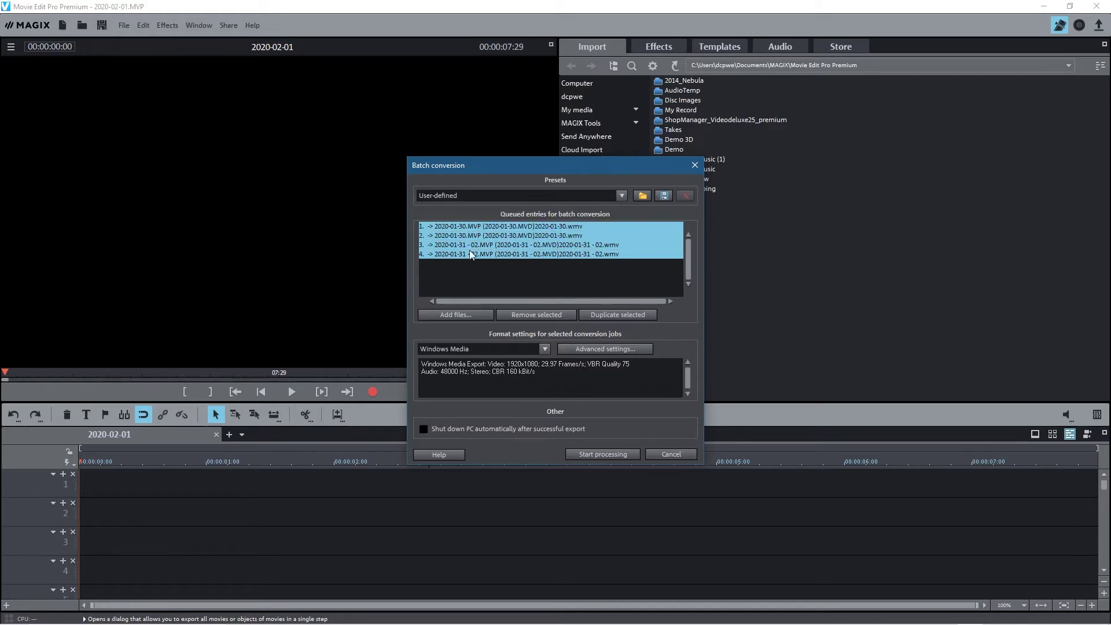
left_click(470, 250)
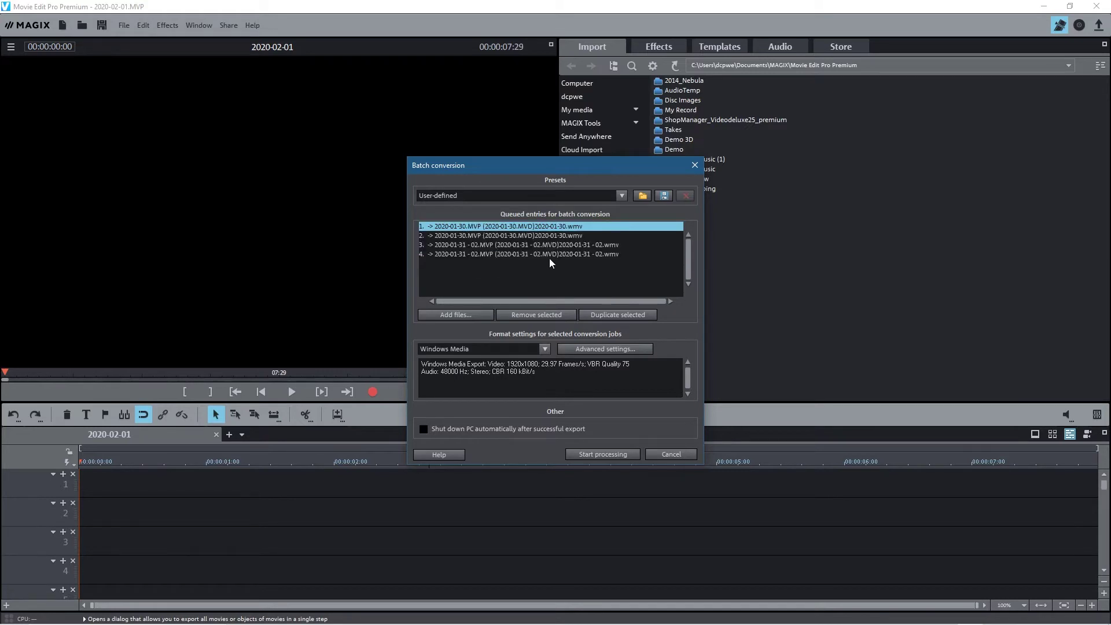
left_click(508, 251, "shift")
left_click(506, 227)
left_click(514, 254, "shift")
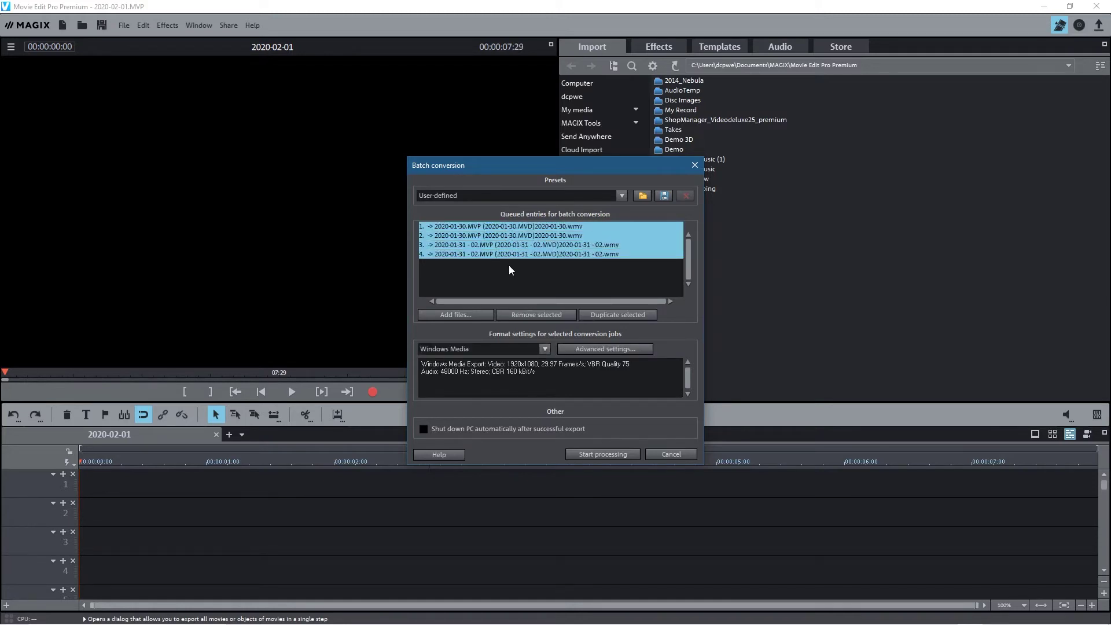
left_click(509, 255)
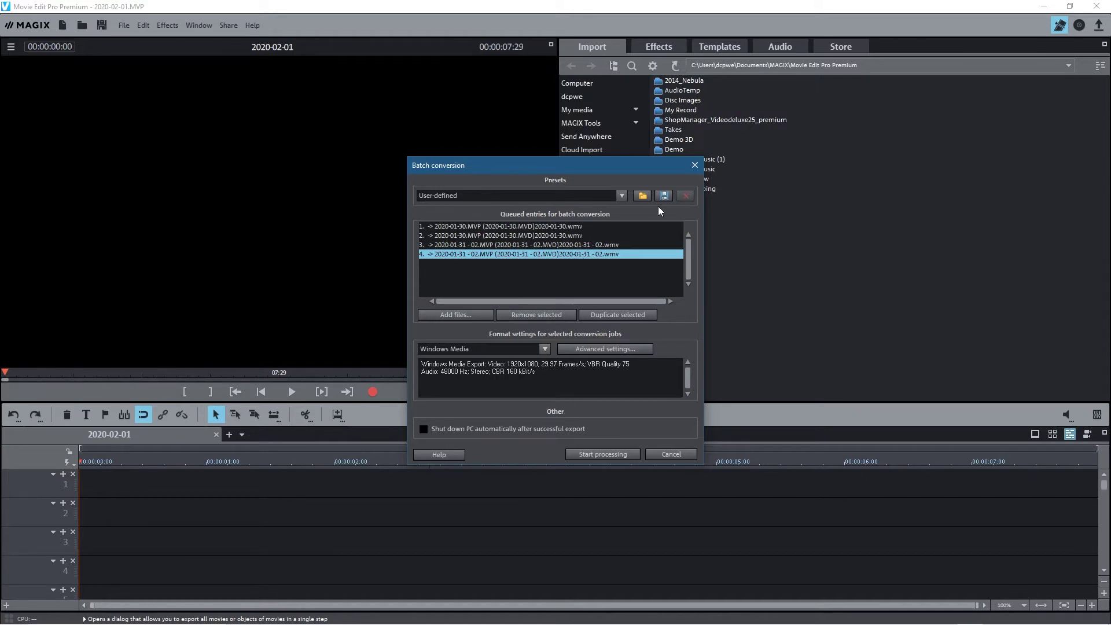
left_click(503, 228, "shift")
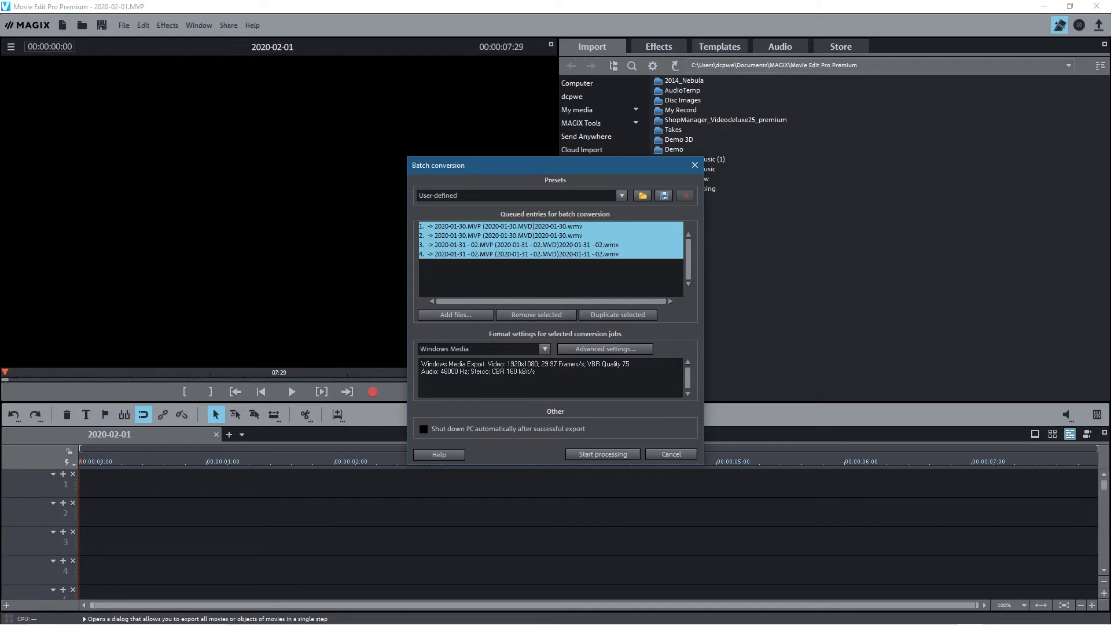
left_click(453, 349)
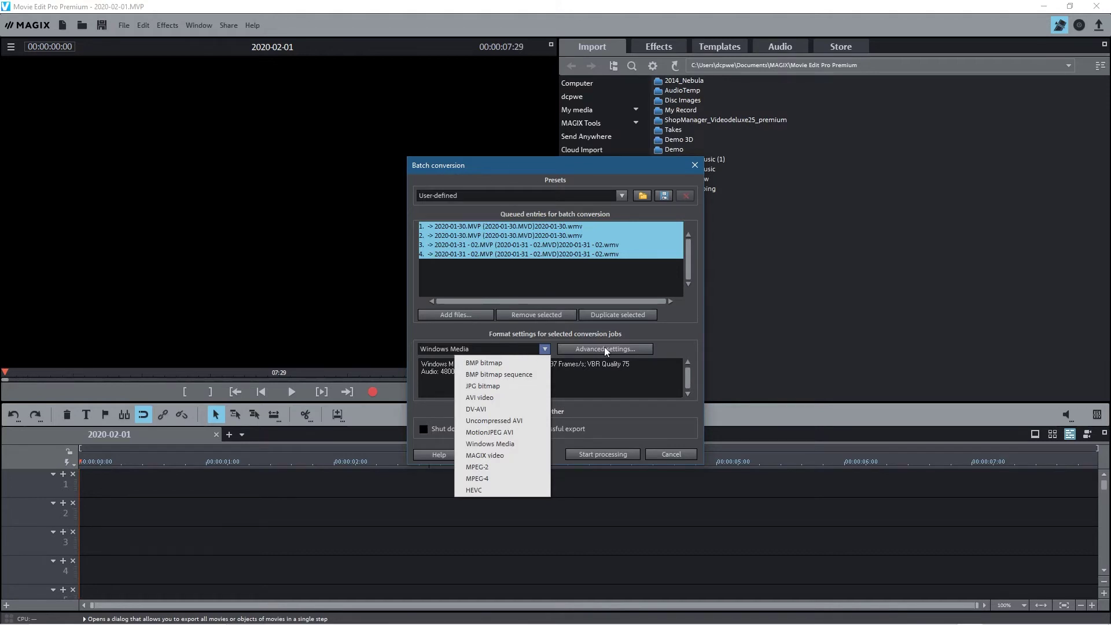
Open advanced Windows Media settings for all jobs, keeping original file names and exporting to the Desktop.
left_click(666, 350)
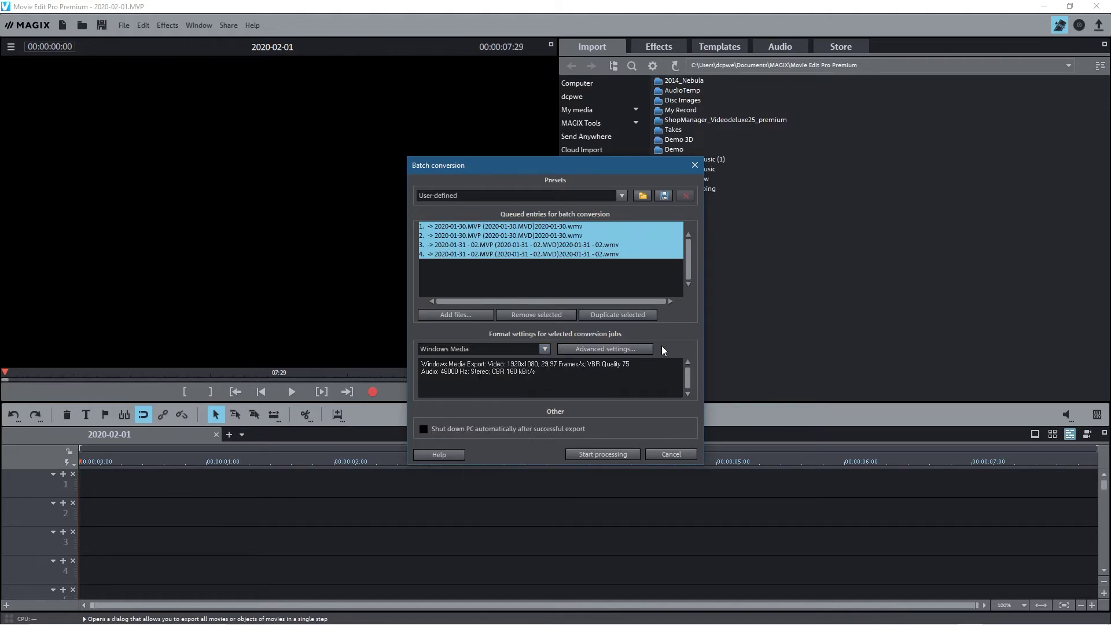
left_click(530, 349)
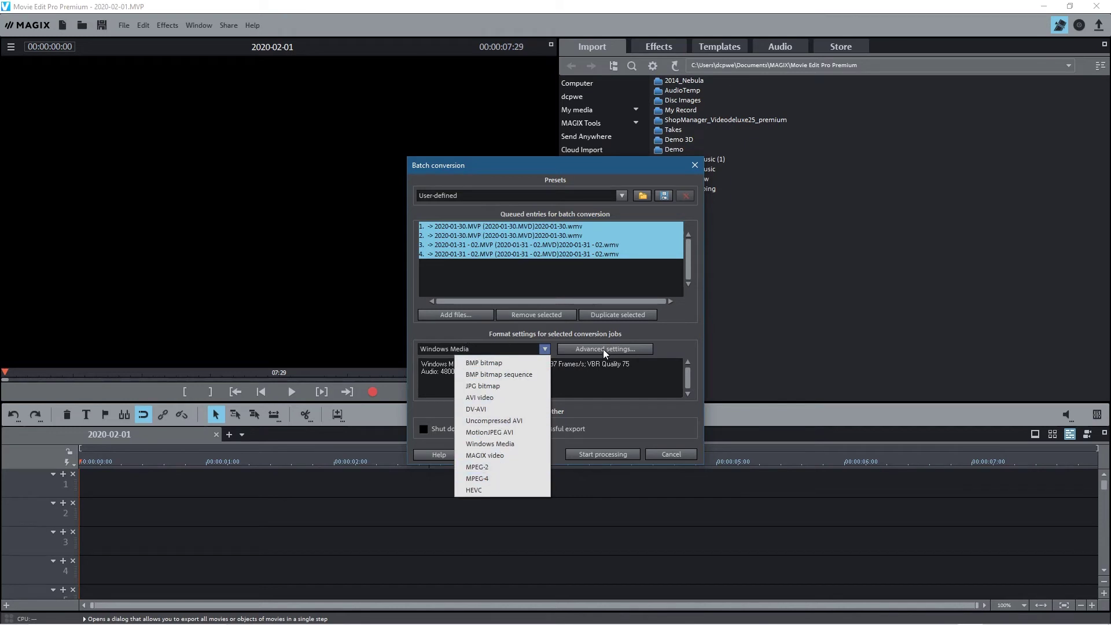
left_click(509, 349)
left_click(509, 348)
left_click(586, 348)
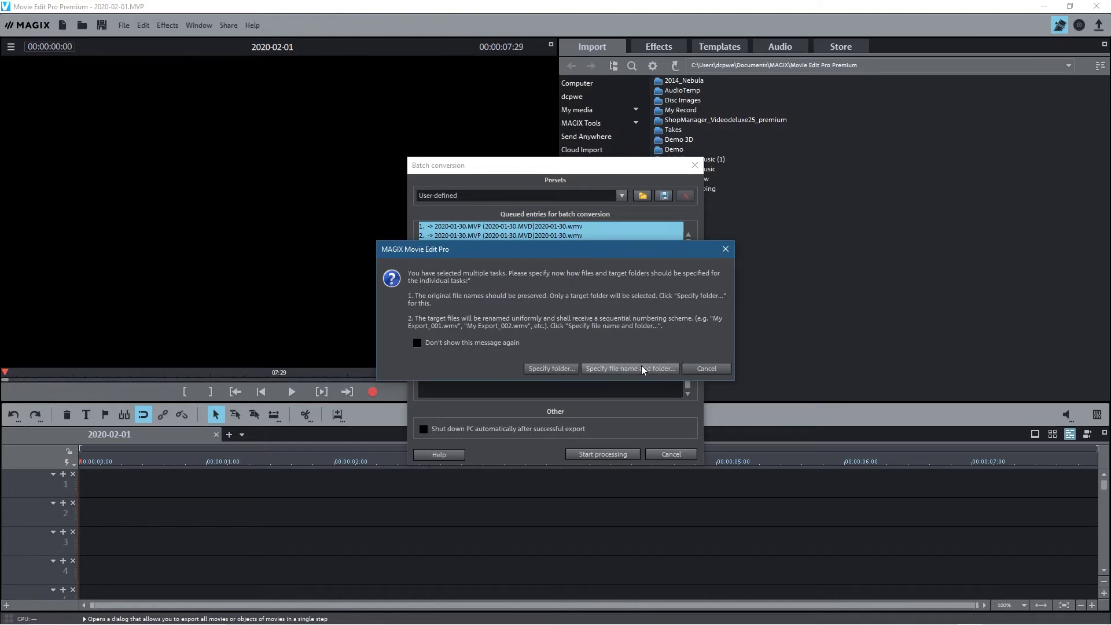
left_click(551, 368)
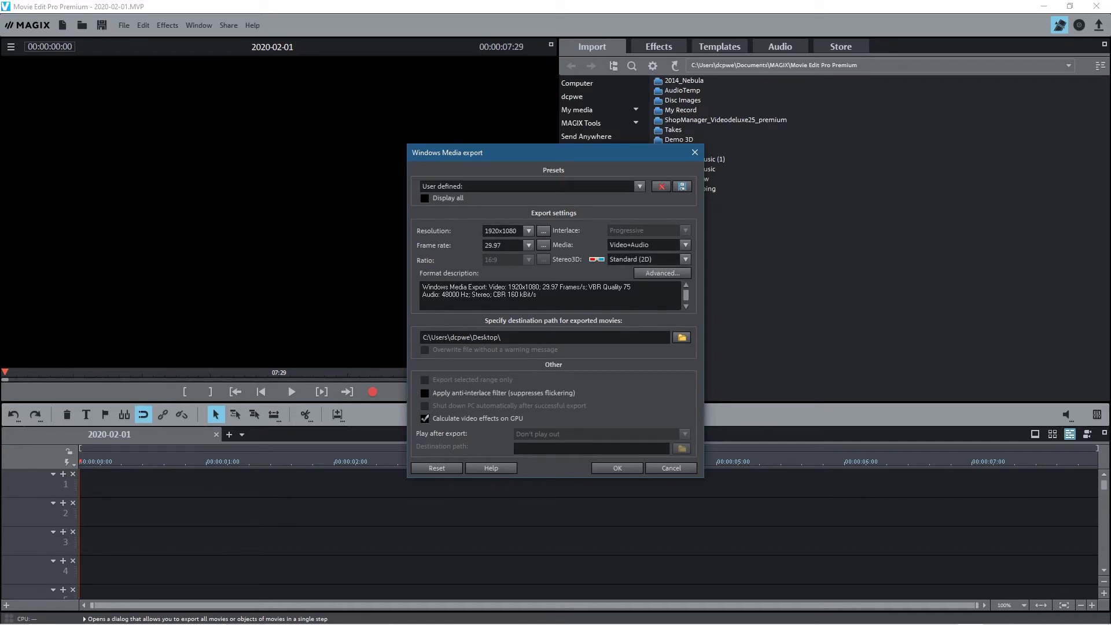
Raise the Windows Media encoder's video bit rate/quality from 75 to 90.
left_click(663, 274)
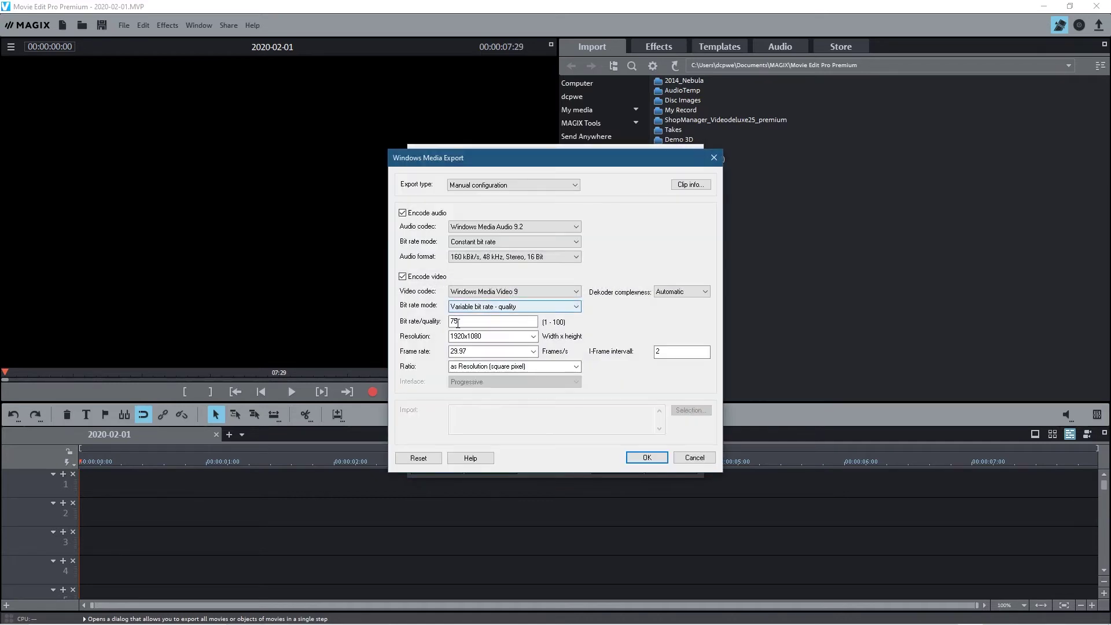
double_click(461, 320)
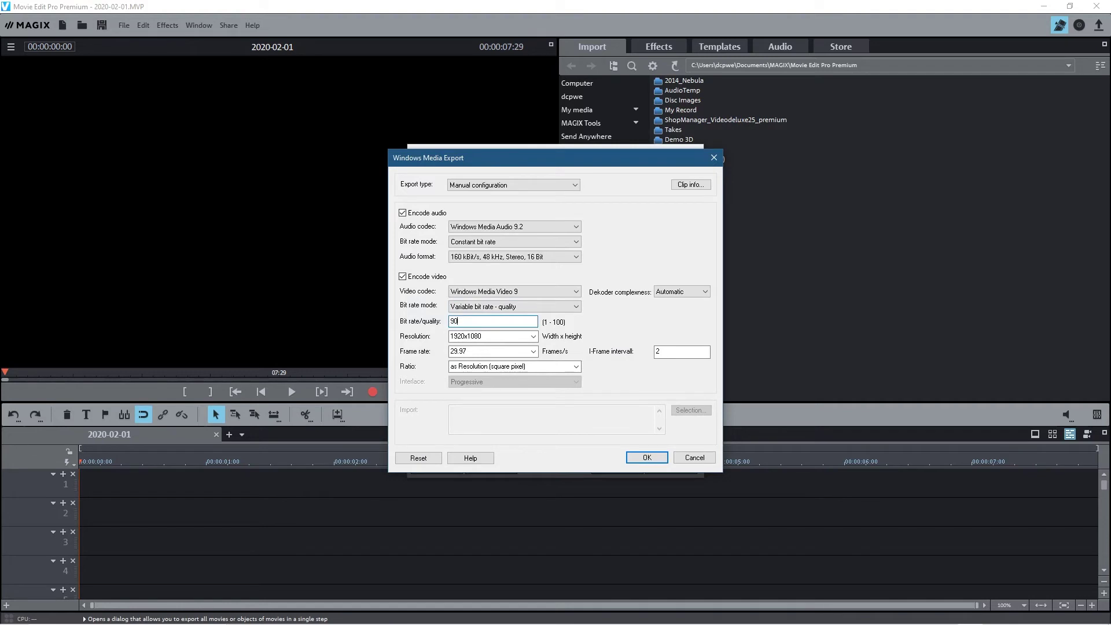
type("90")
left_click(646, 458)
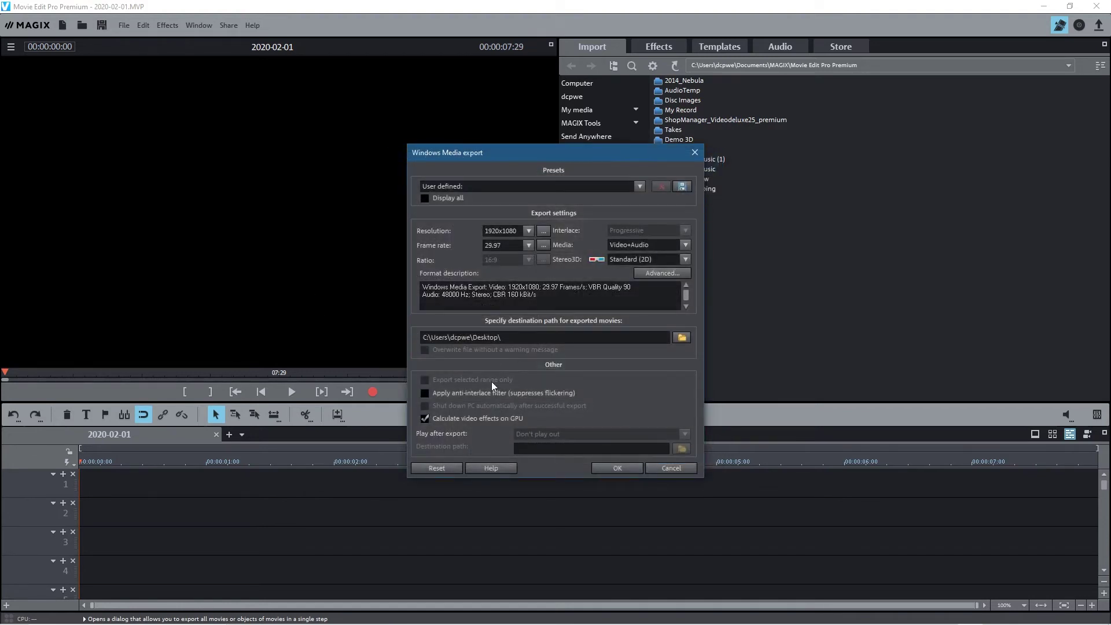
Enable the anti-interlace filter, keep 1920x1080 resolution, and apply the settings to the batch.
left_click(478, 393)
left_click(528, 246)
left_click(527, 231)
left_click(528, 230)
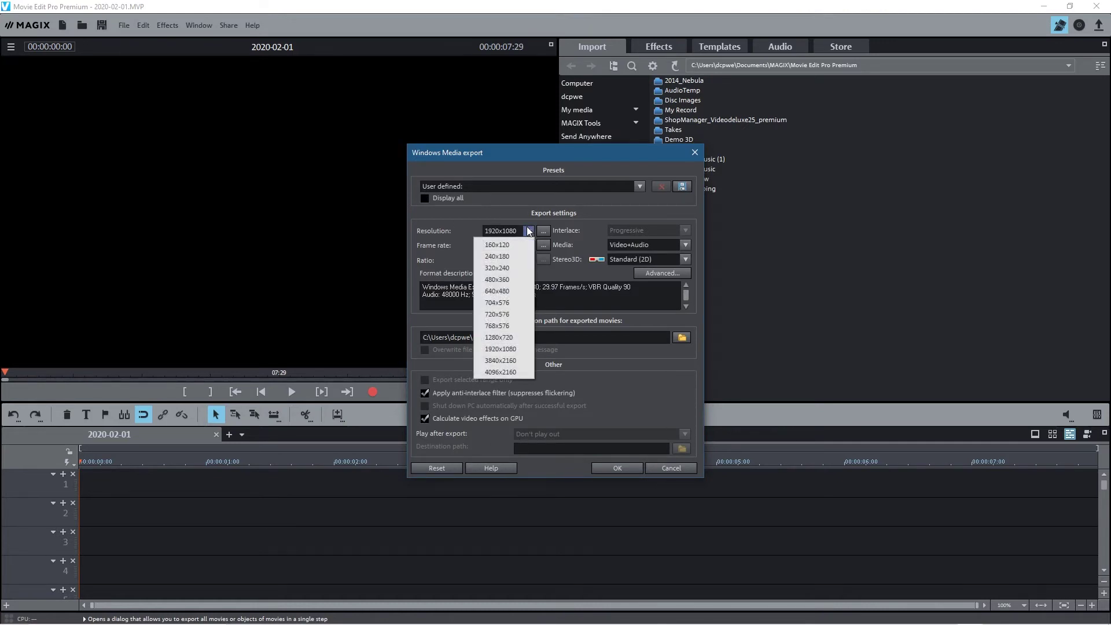
left_click(528, 231)
left_click(528, 230)
left_click(433, 232)
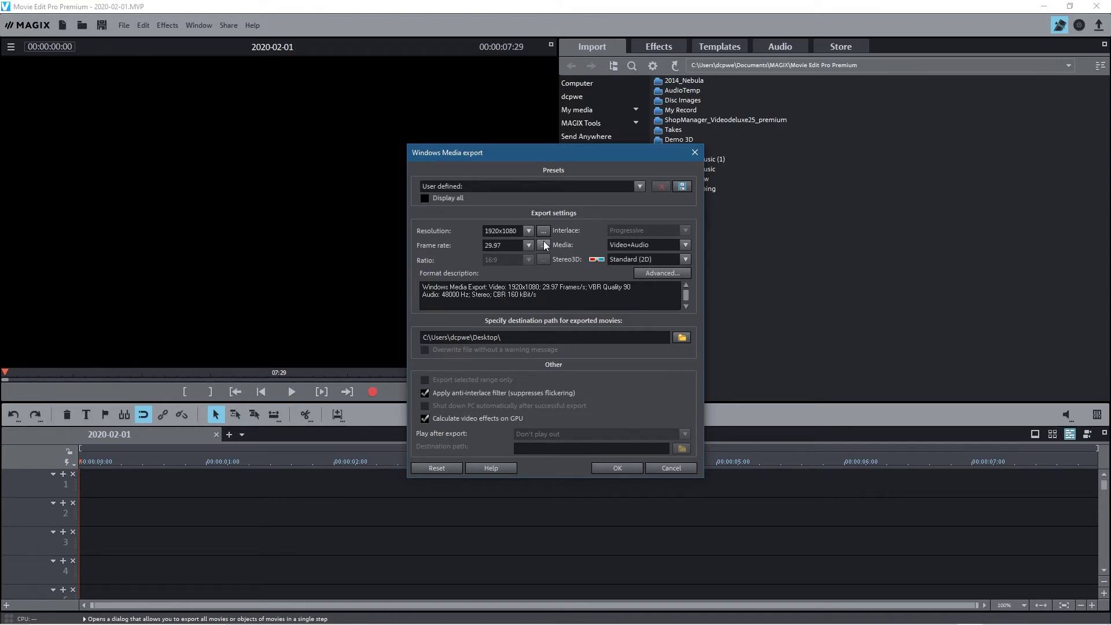
left_click(617, 468)
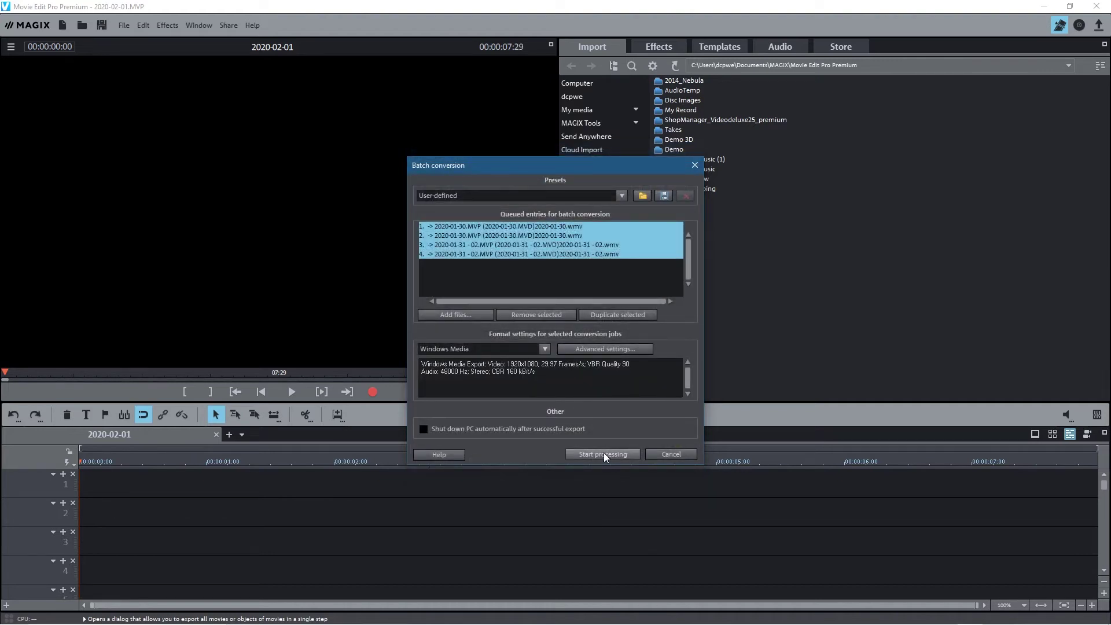
Start processing the four-project batch export and minimise the Mixing down dialog.
left_click(603, 454)
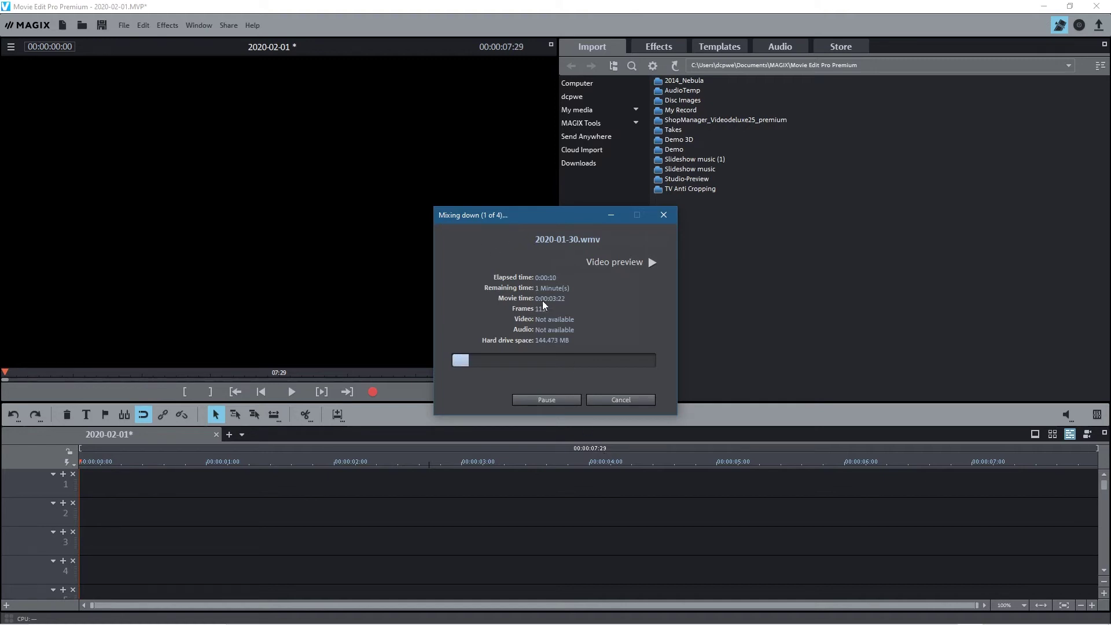
left_click(611, 217)
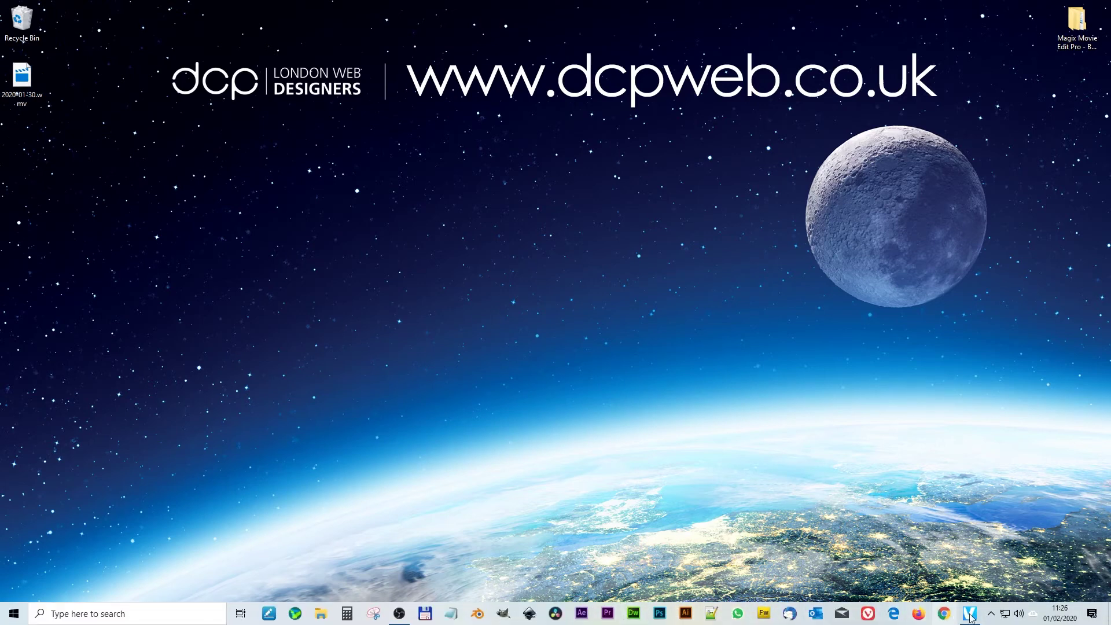
Restore Movie Edit Pro from the taskbar to check the first mixdown's progress.
mouse_move(969, 618)
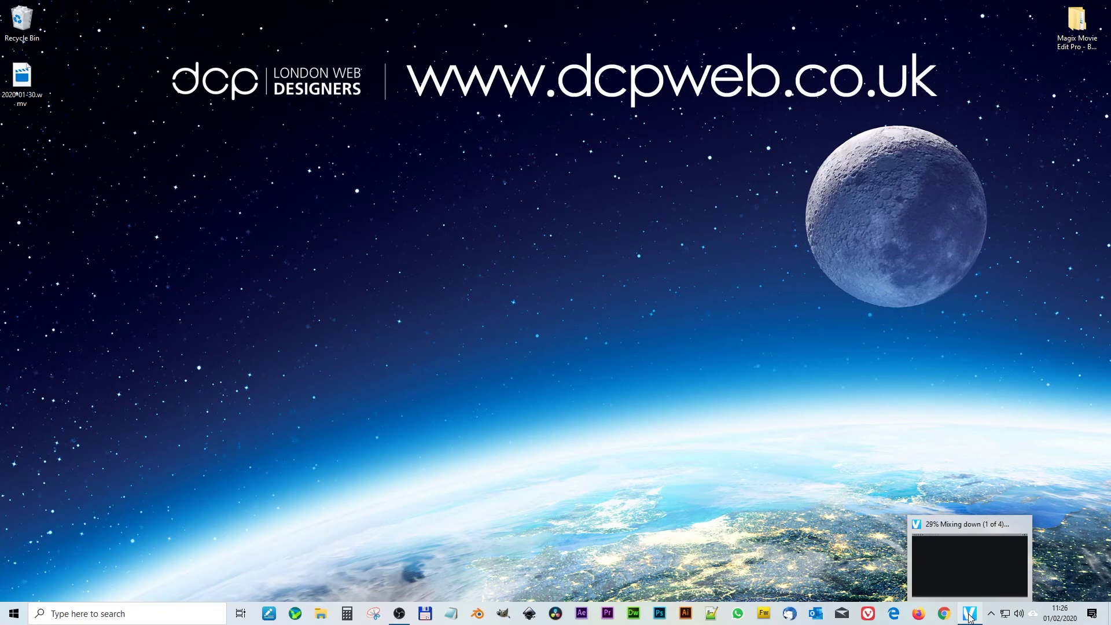
left_click(970, 618)
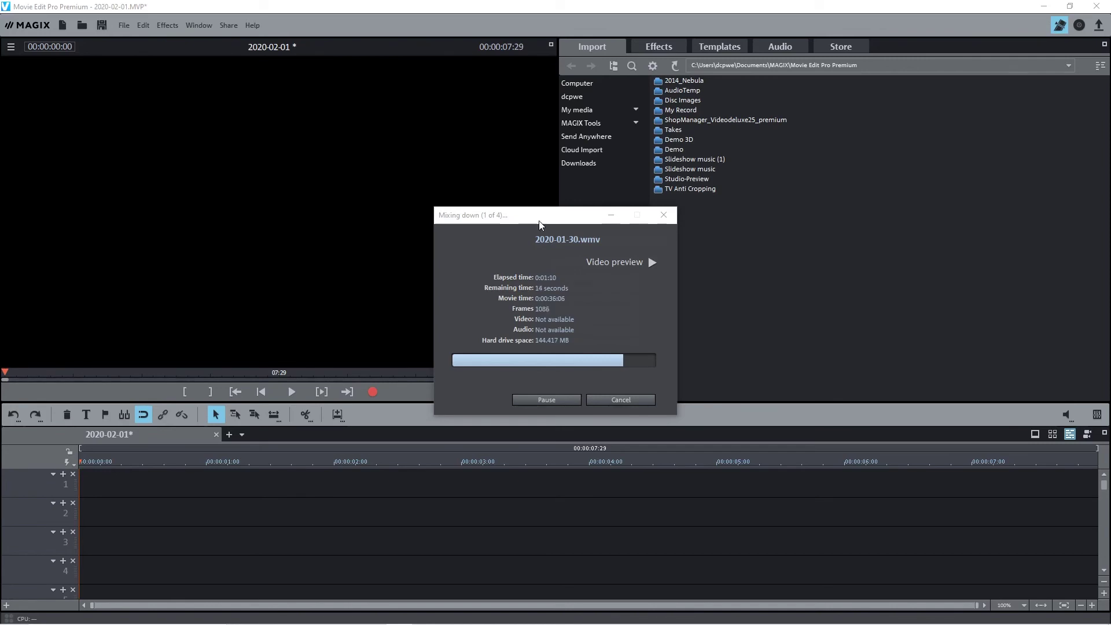
Minimise the Mixing down window again so the WMV export continues in the background.
left_click(539, 220)
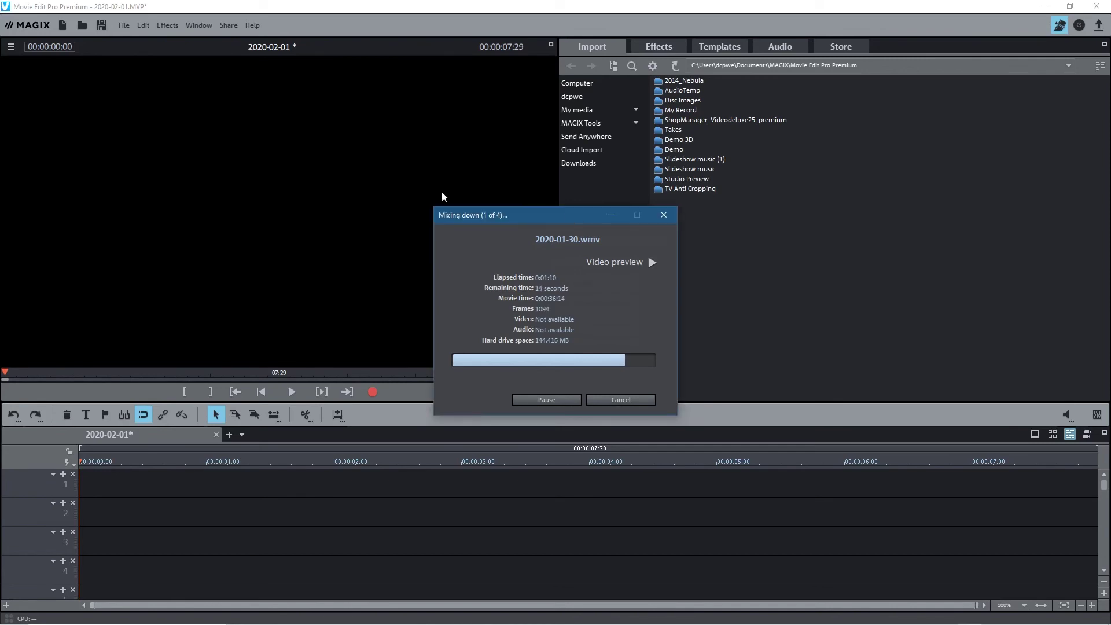
left_click(607, 219)
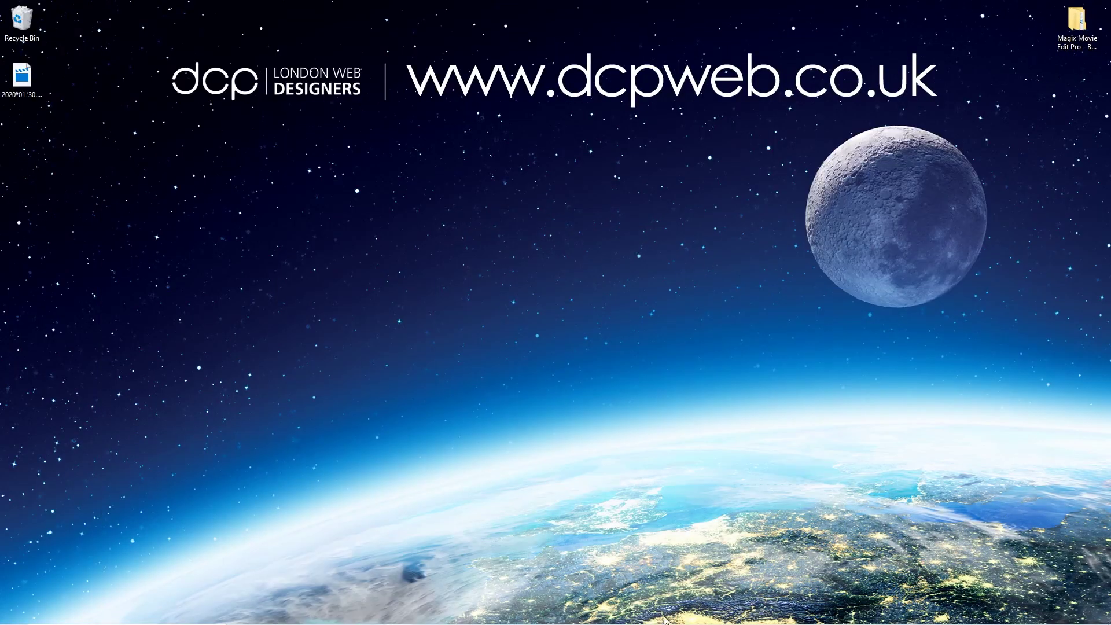
Check the batch export progress, send it back to the background, then inspect 2020-01-30.wmv and the tutorial folder.
left_click(970, 618)
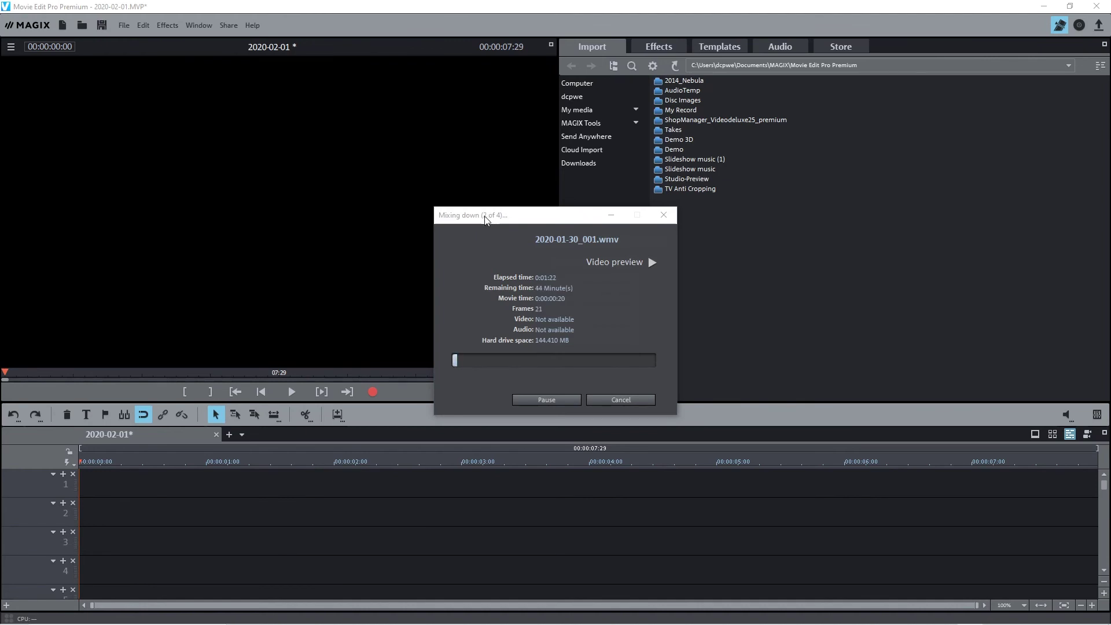
left_click(611, 215)
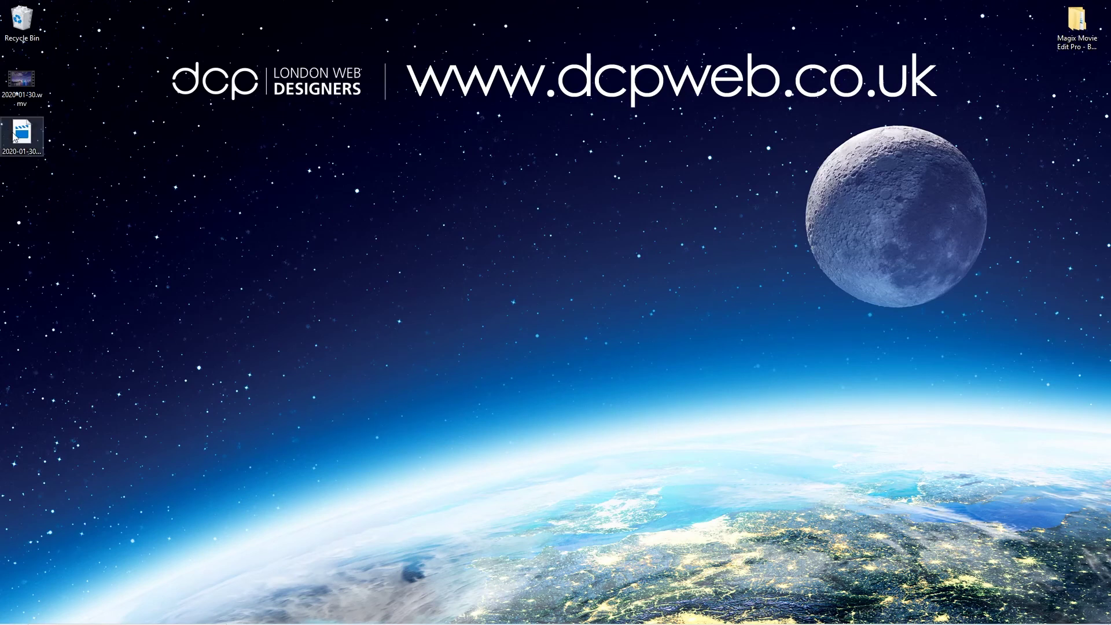
left_click(21, 81)
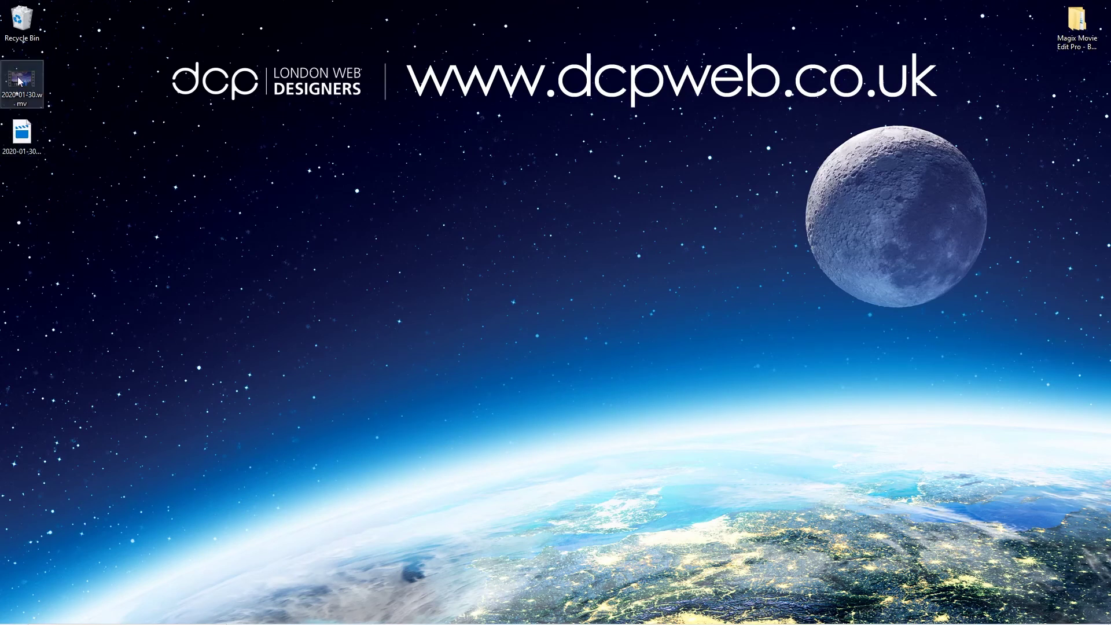
double_click(1077, 22)
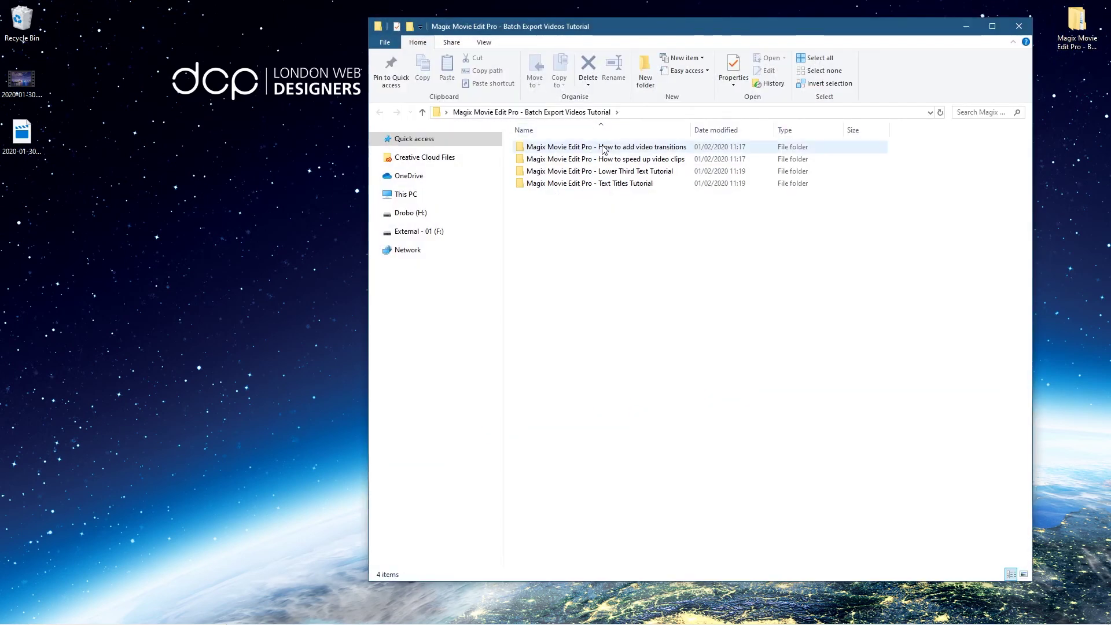
left_click(1020, 26)
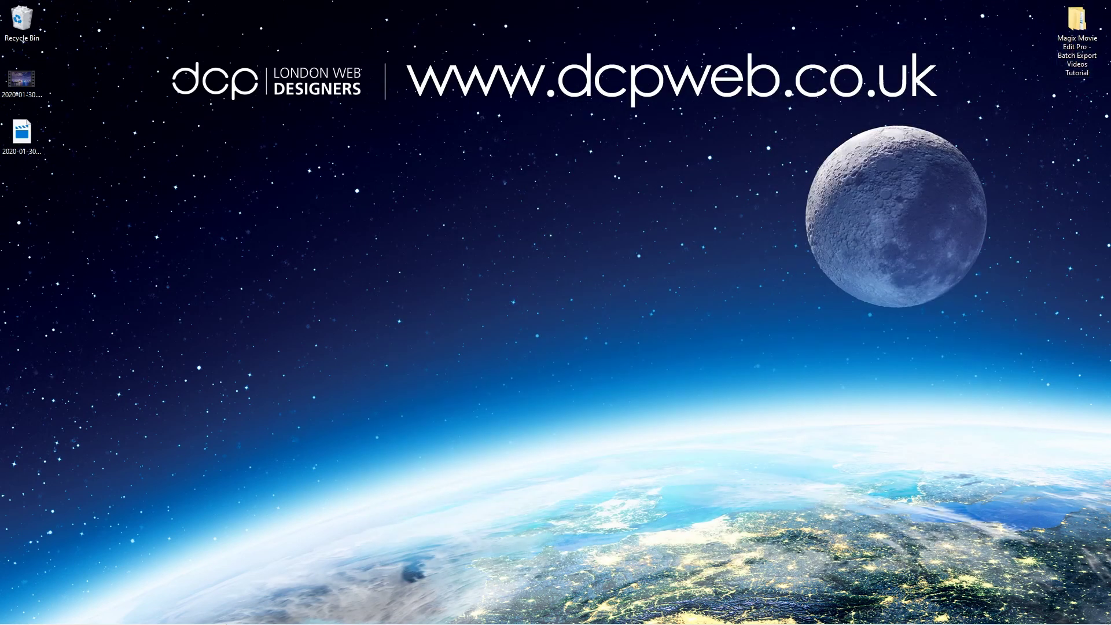